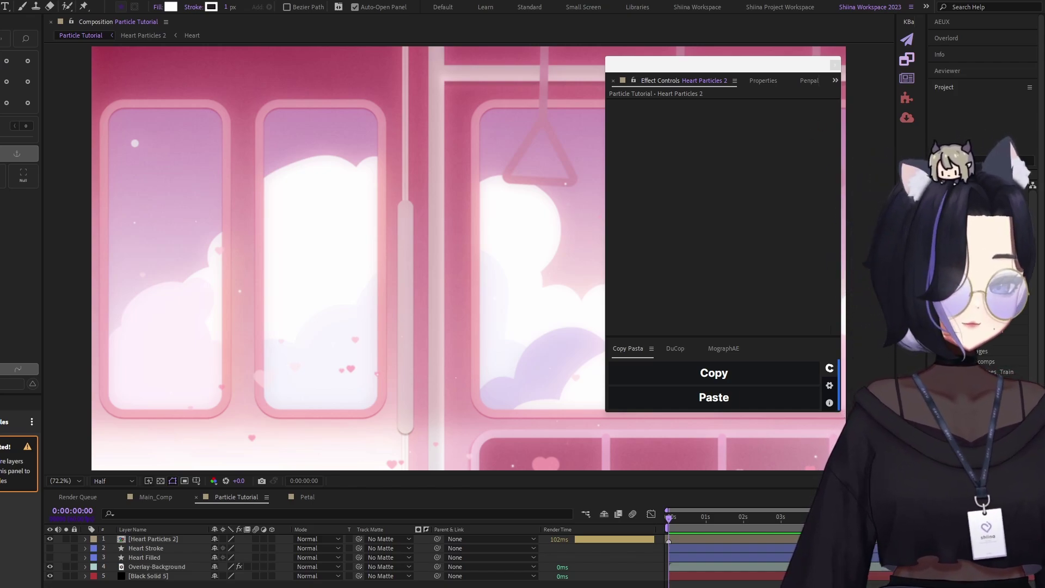
Scrub the timeline to preview, then hide Heart Particles 2, Heart Stroke and Heart Filled.
{"action": "left_click", "coordinate": [665, 525]}
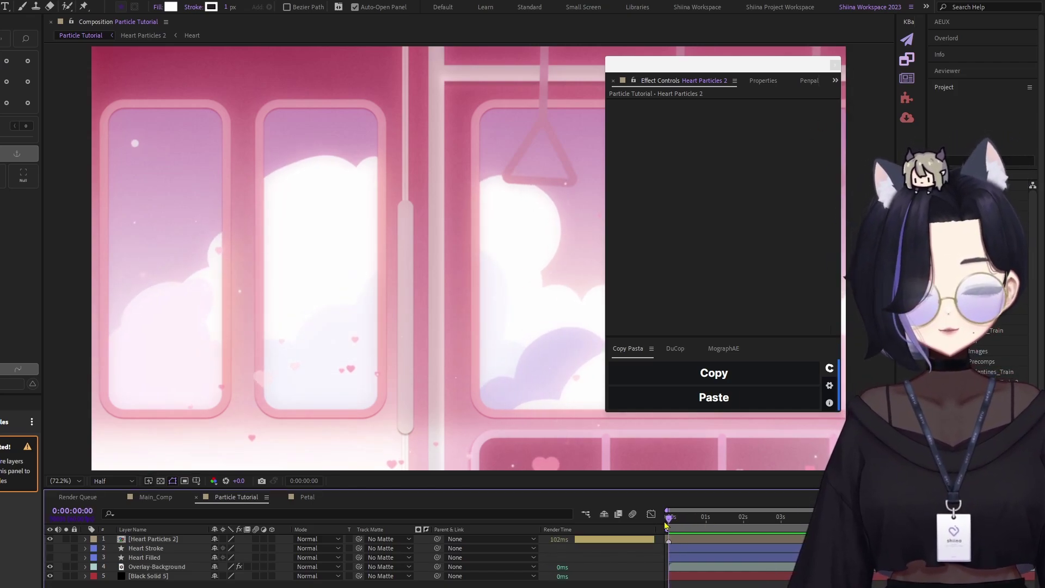
{"action": "left_click_drag", "start_coordinate": [665, 525], "coordinate": [687, 518]}
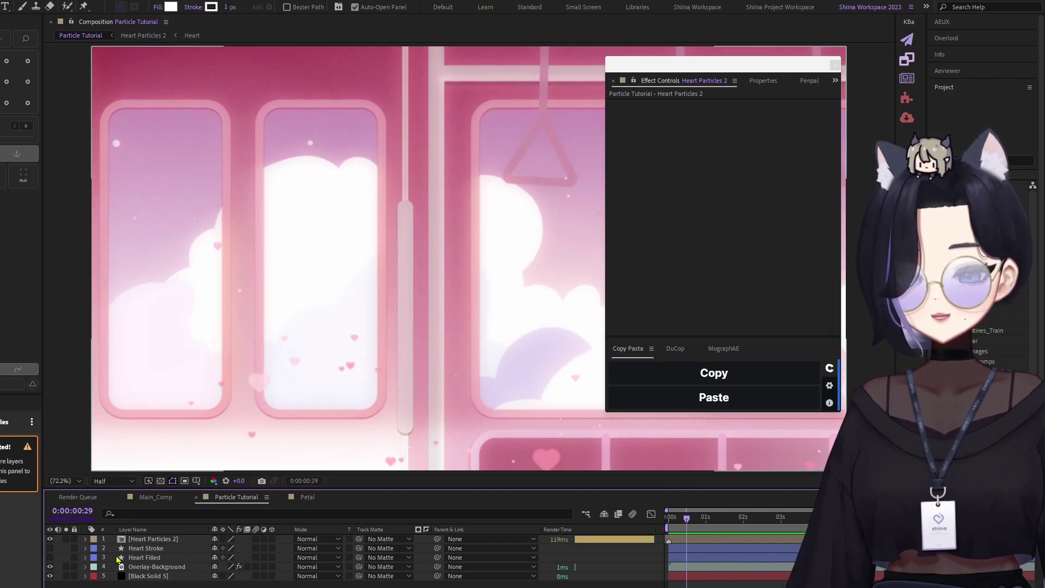
{"action": "left_click", "coordinate": [51, 539]}
{"action": "left_click", "coordinate": [50, 548]}
{"action": "left_click", "coordinate": [51, 557]}
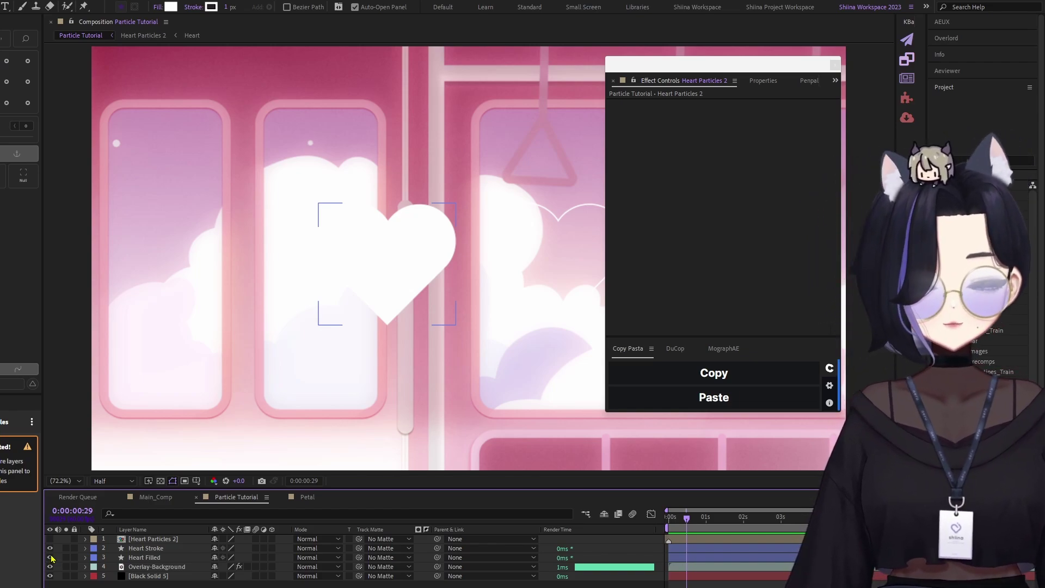
{"action": "left_click_drag", "start_coordinate": [52, 558], "coordinate": [50, 548]}
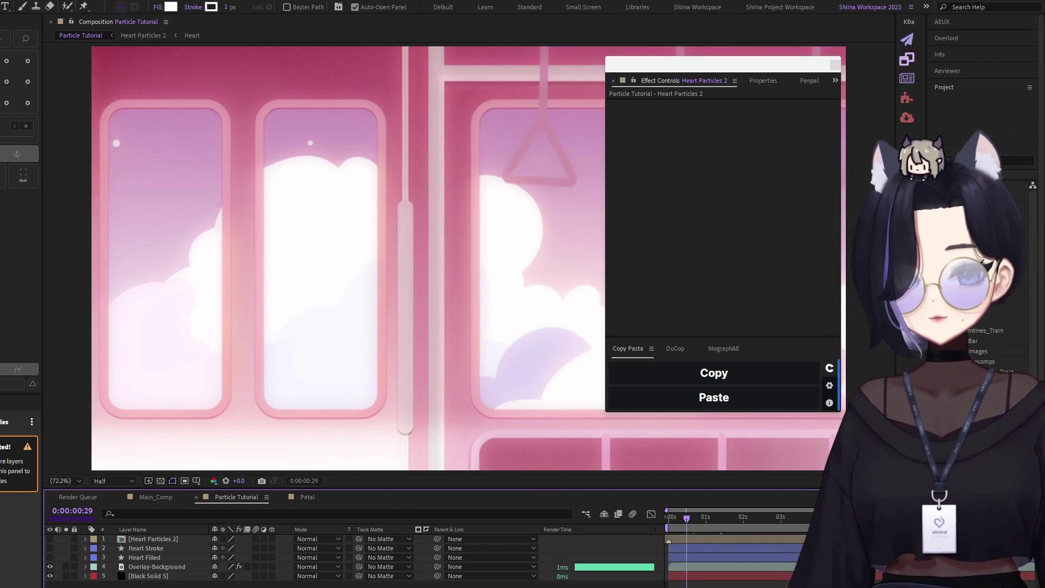
Create a solid named Particle World with Ctrl+Y and apply CC Particle World to it.
{"action": "key", "text": "ctrl+y"}
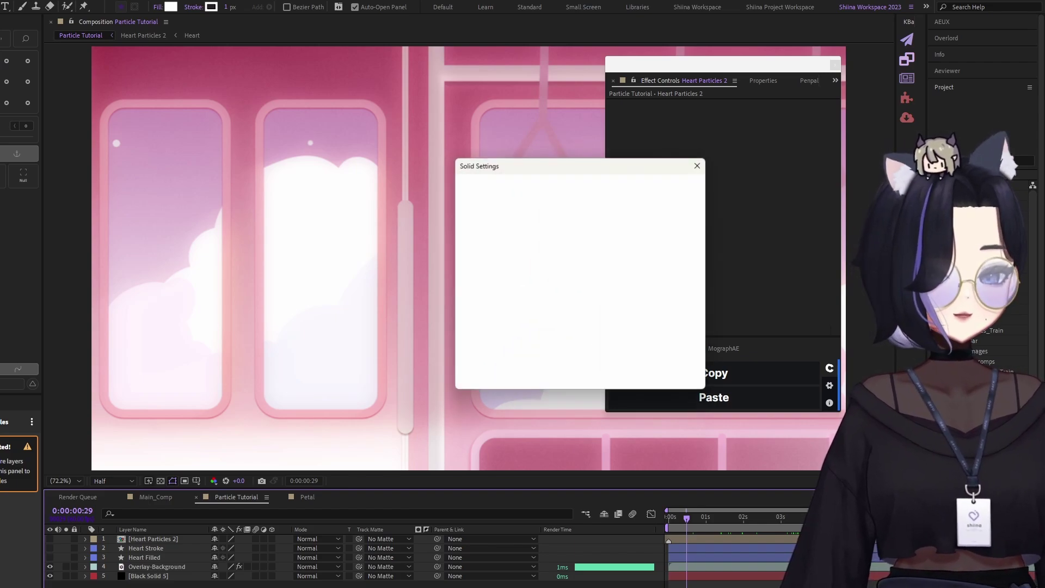
{"action": "type", "text": "Particle World"}
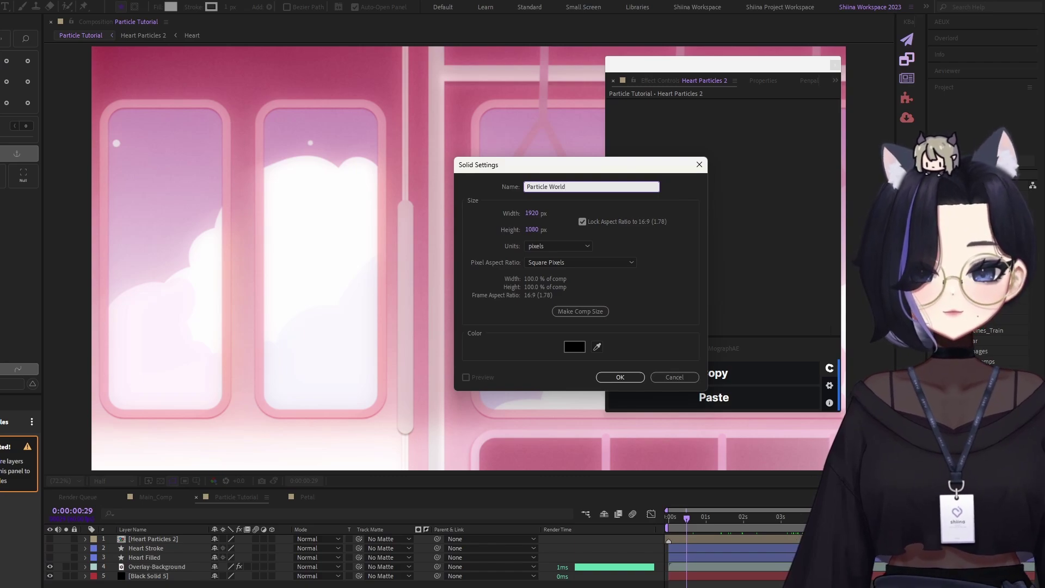
{"action": "key", "text": "Return"}
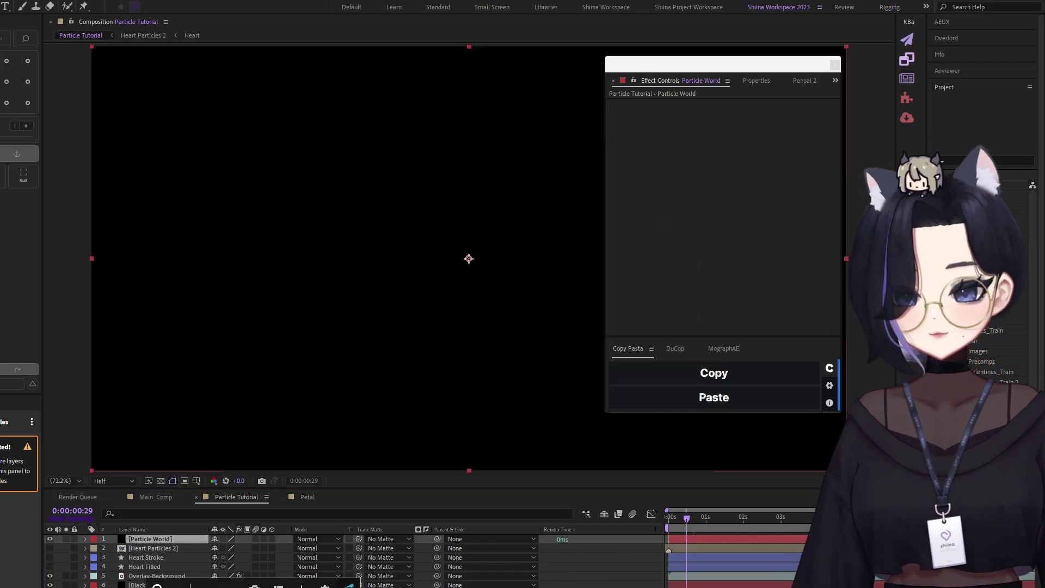
{"action": "key", "text": "Return"}
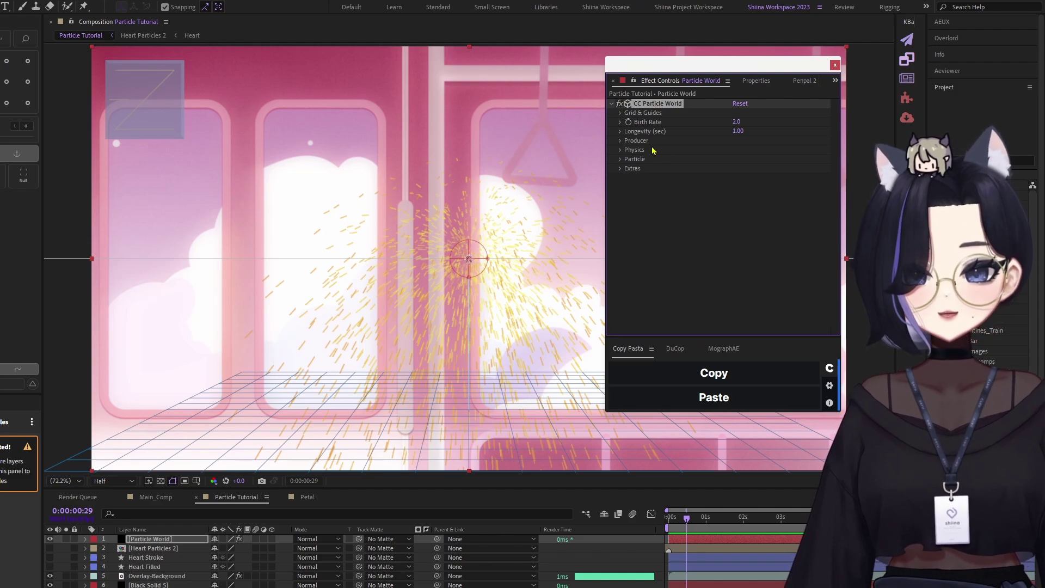
Set the Particle Type to Textured Square and expand the Texture settings.
{"action": "left_click", "coordinate": [620, 159]}
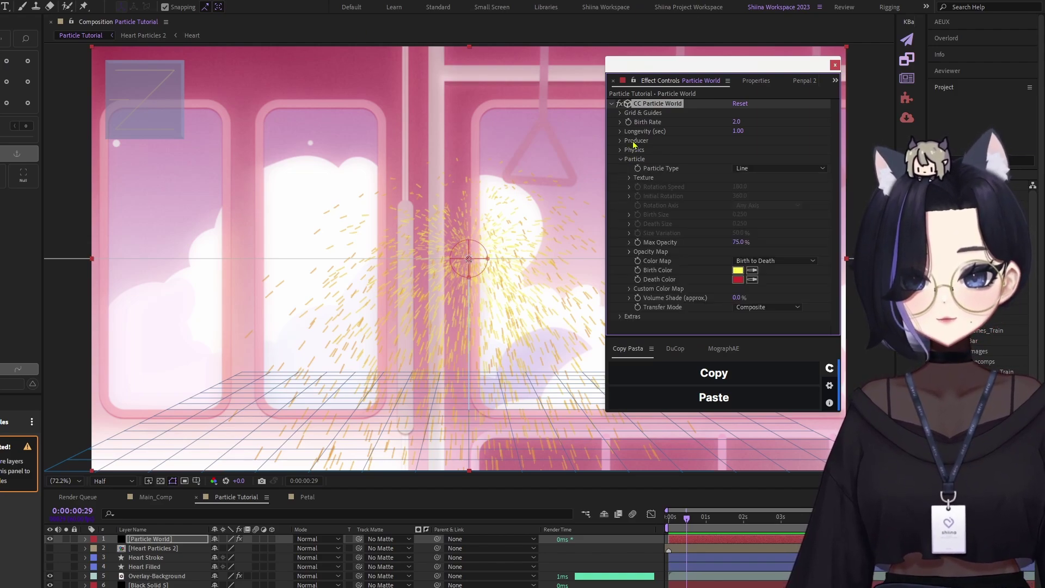
{"action": "left_click", "coordinate": [772, 168]}
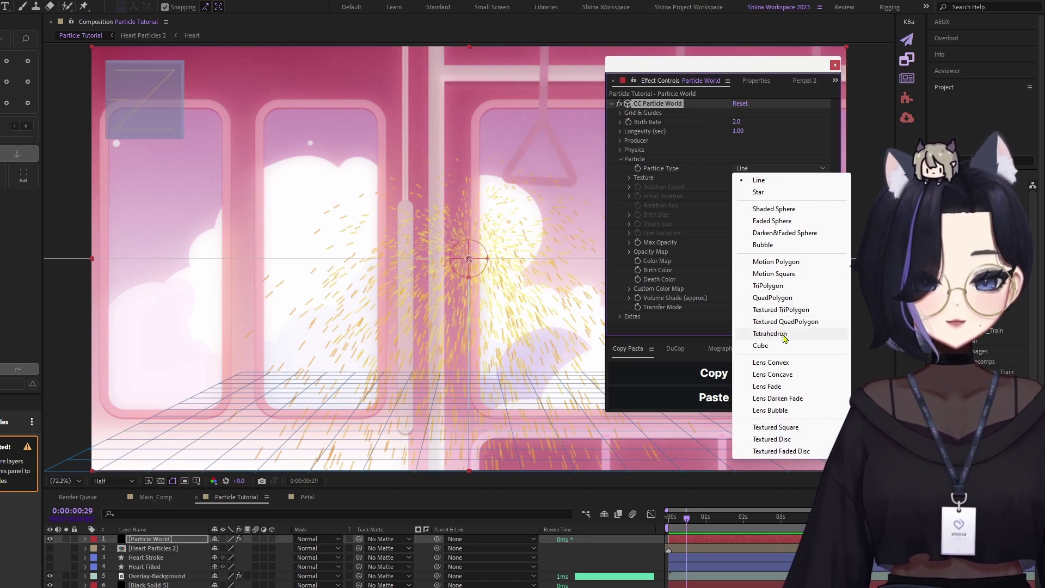
{"action": "left_click", "coordinate": [791, 434]}
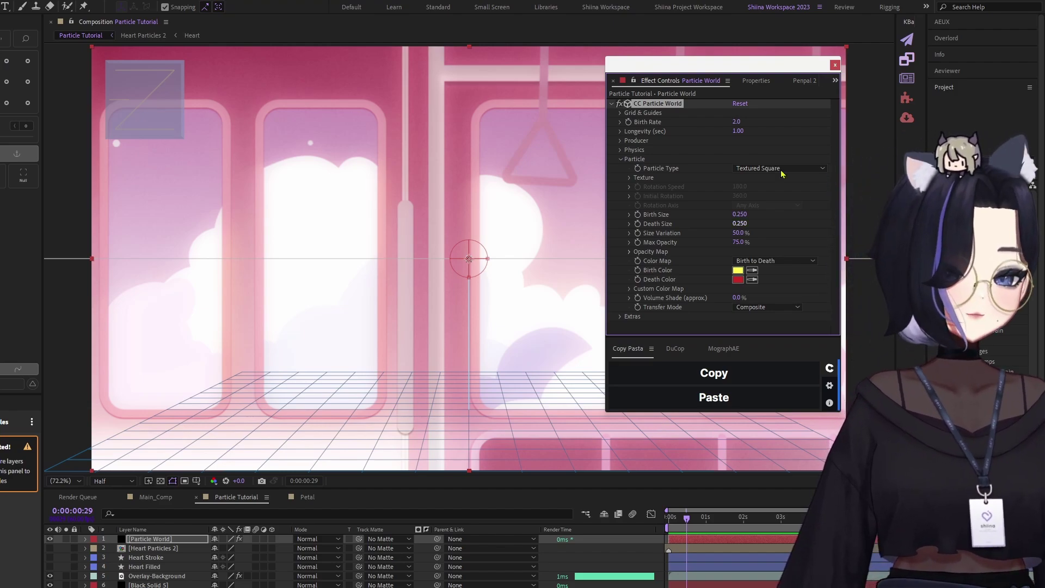
{"action": "left_click", "coordinate": [630, 178]}
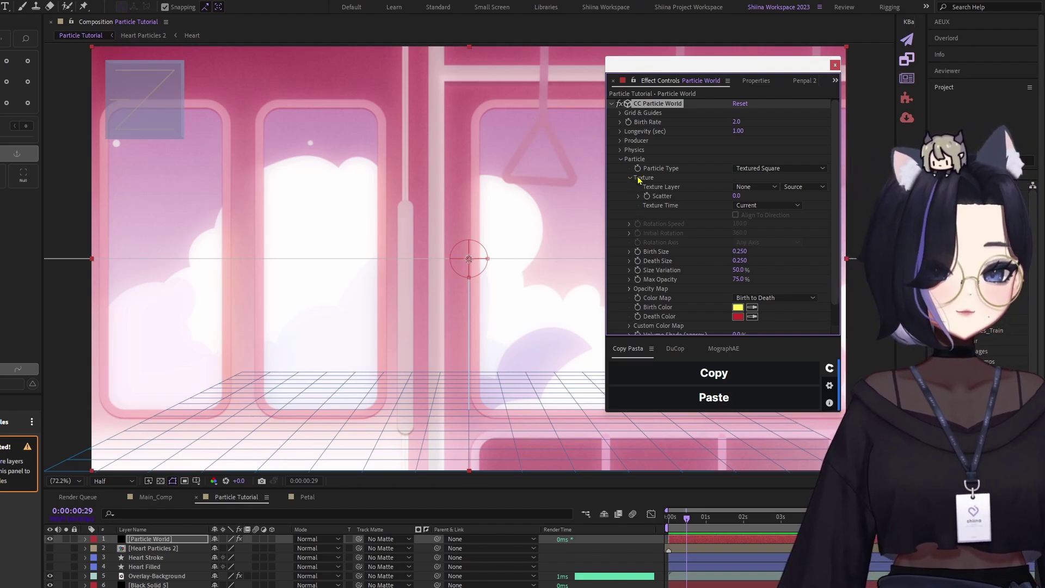
{"action": "left_click", "coordinate": [755, 187]}
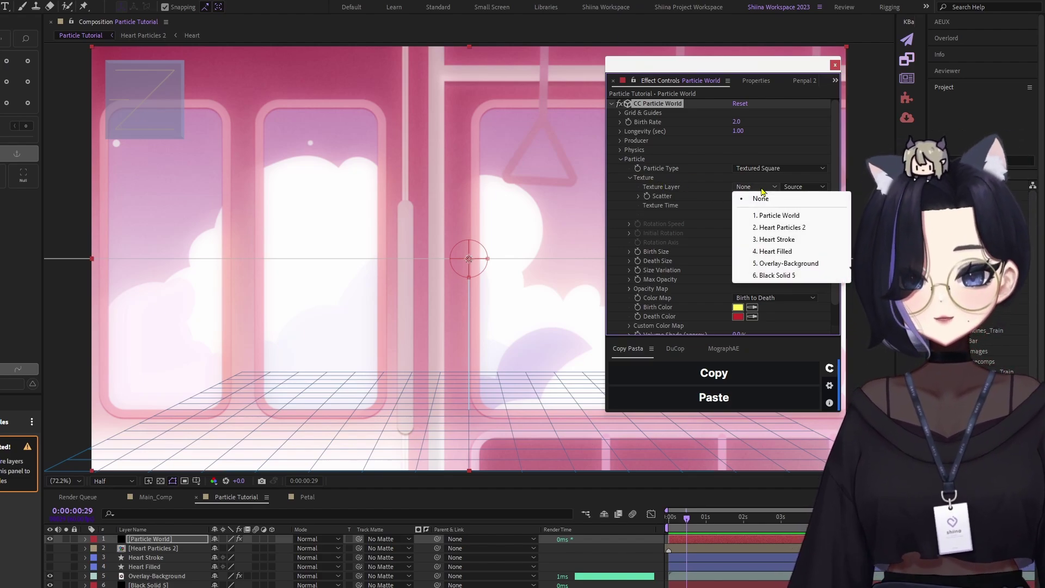
Set Texture Layer to 4. Heart Filled and zoom the viewer to inspect the hearts.
{"action": "left_click", "coordinate": [789, 252]}
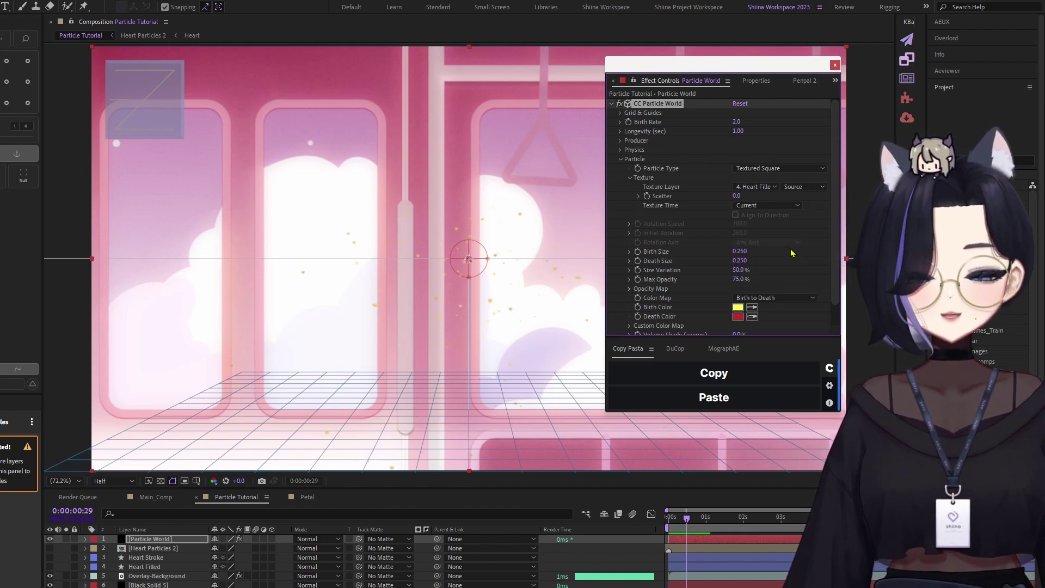
{"action": "scroll", "coordinate": [408, 268], "scroll_direction": "up", "scroll_amount": 3}
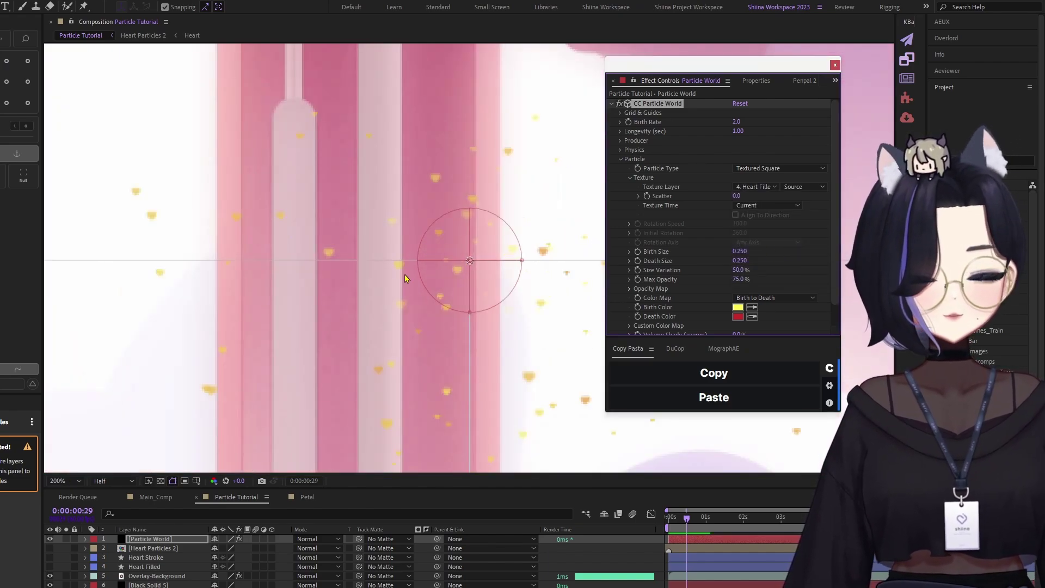
{"action": "scroll", "coordinate": [501, 315], "scroll_direction": "down", "scroll_amount": 3}
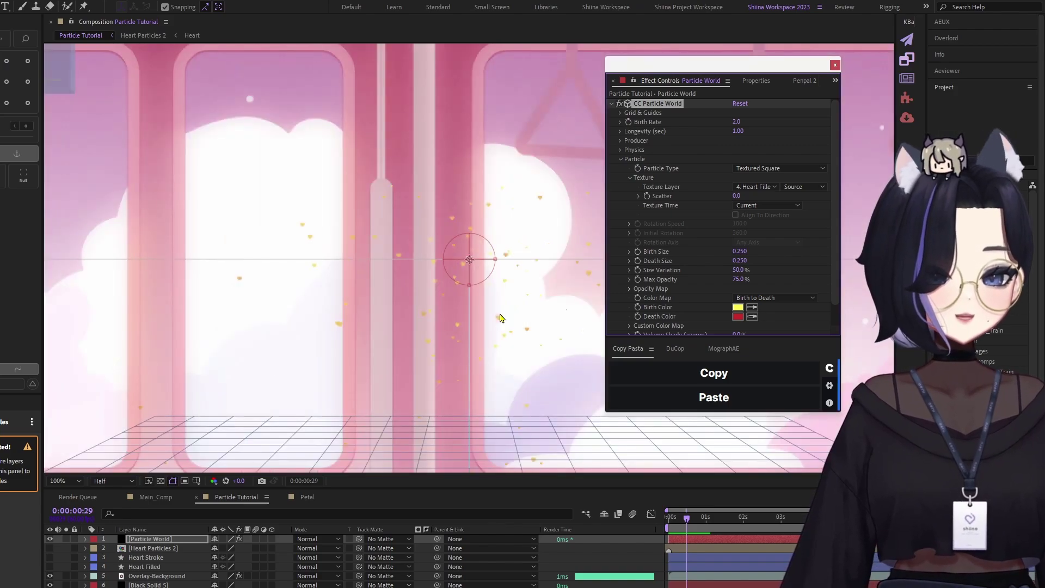
{"action": "scroll", "coordinate": [502, 313], "scroll_direction": "up", "scroll_amount": 5}
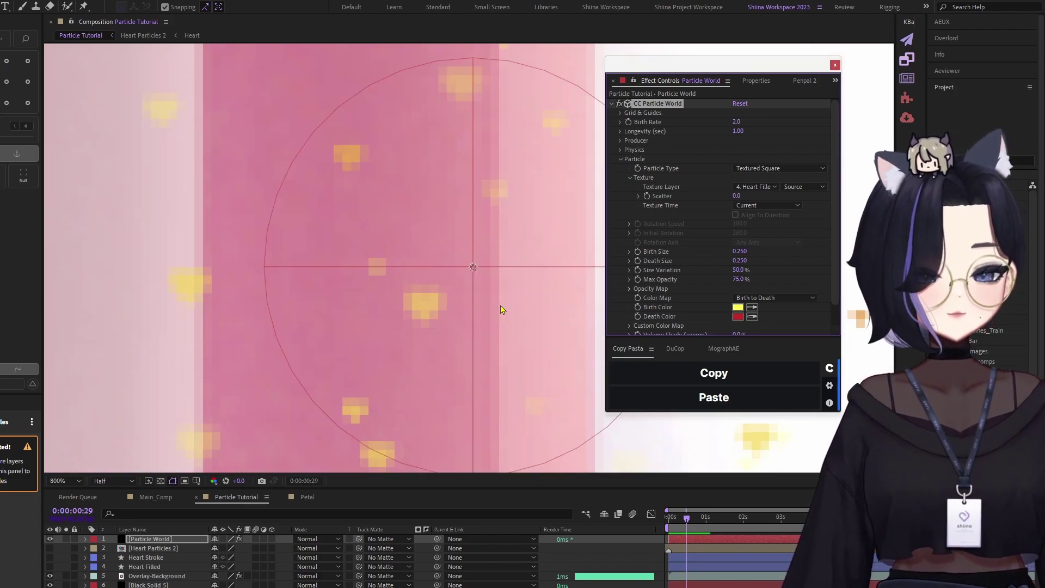
{"action": "scroll", "coordinate": [500, 309], "scroll_direction": "down", "scroll_amount": 5}
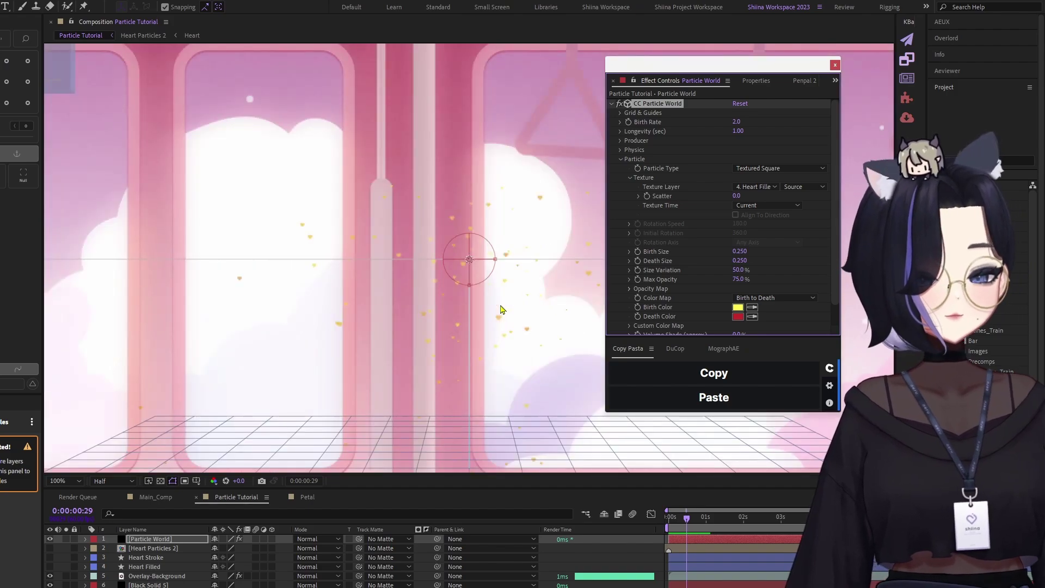
{"action": "scroll", "coordinate": [501, 309], "scroll_direction": "down", "scroll_amount": 1}
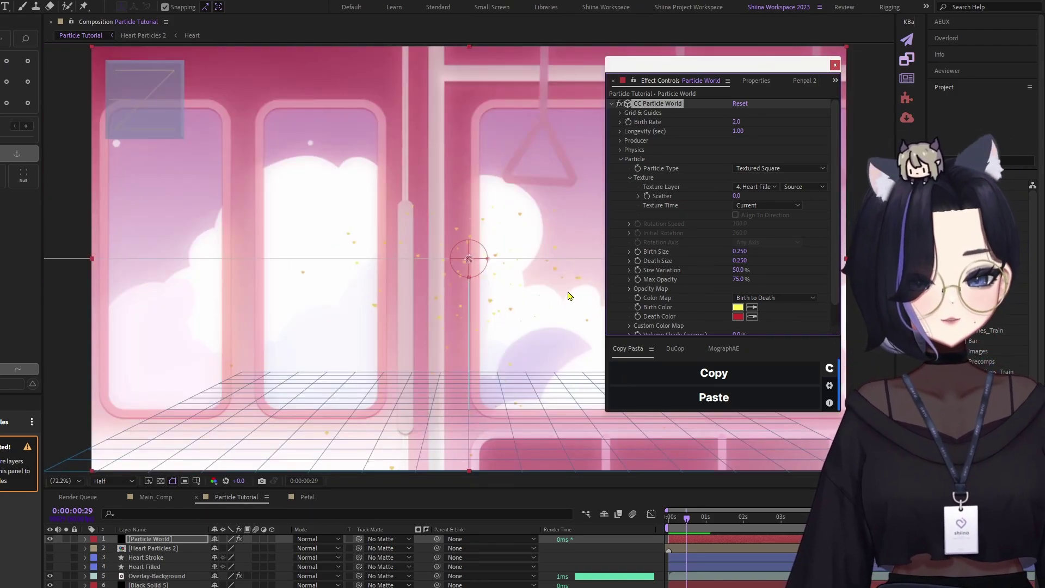
Enlarge the hearts with Birth Size 1.050 and Death Size 1.000.
{"action": "left_click", "coordinate": [662, 228]}
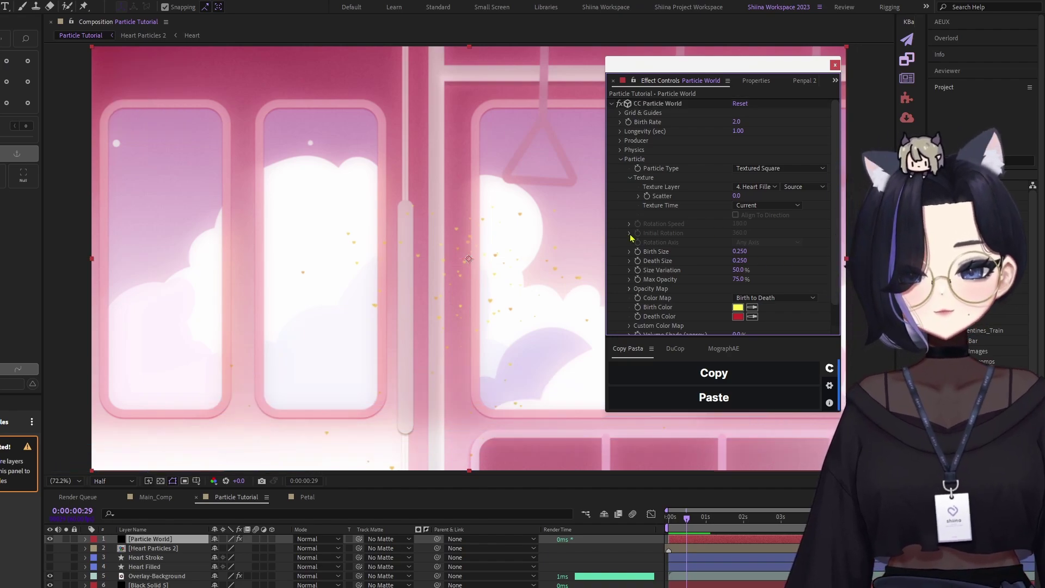
{"action": "left_click_drag", "start_coordinate": [743, 251], "coordinate": [784, 255]}
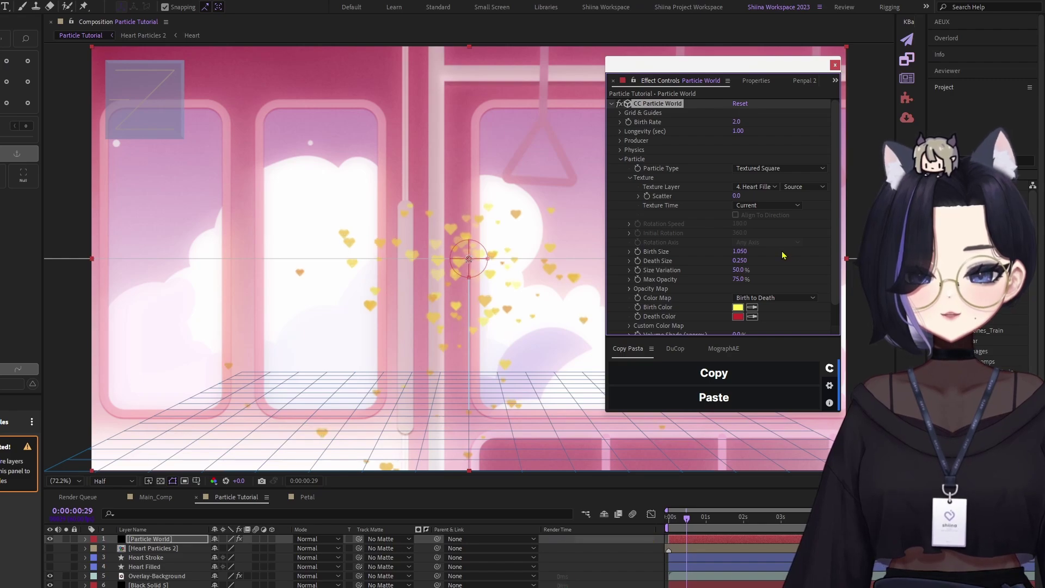
{"action": "left_click", "coordinate": [739, 260]}
{"action": "type", "text": "1"}
{"action": "key", "text": "Return"}
{"action": "left_click", "coordinate": [770, 267]}
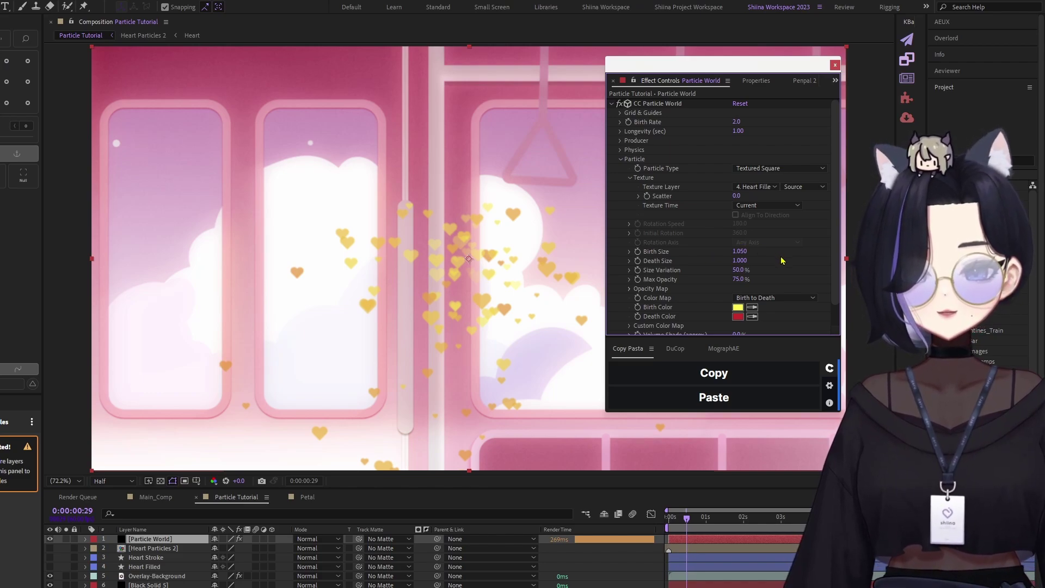
{"action": "scroll", "coordinate": [822, 268], "scroll_direction": "down", "scroll_amount": 1}
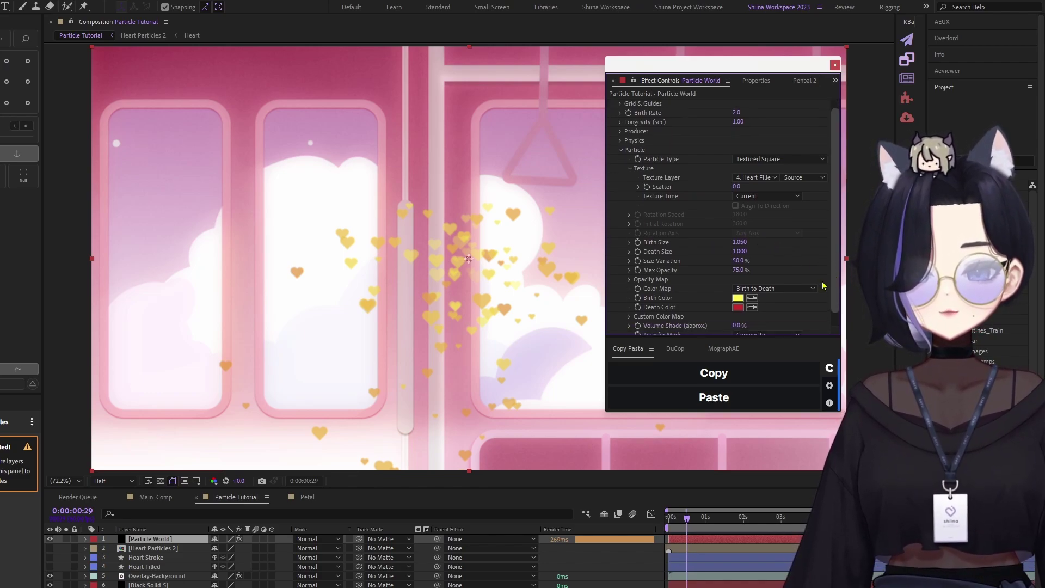
Keep Birth Color white and set Death Color to pink.
{"action": "left_click", "coordinate": [737, 298]}
{"action": "key", "text": "Escape"}
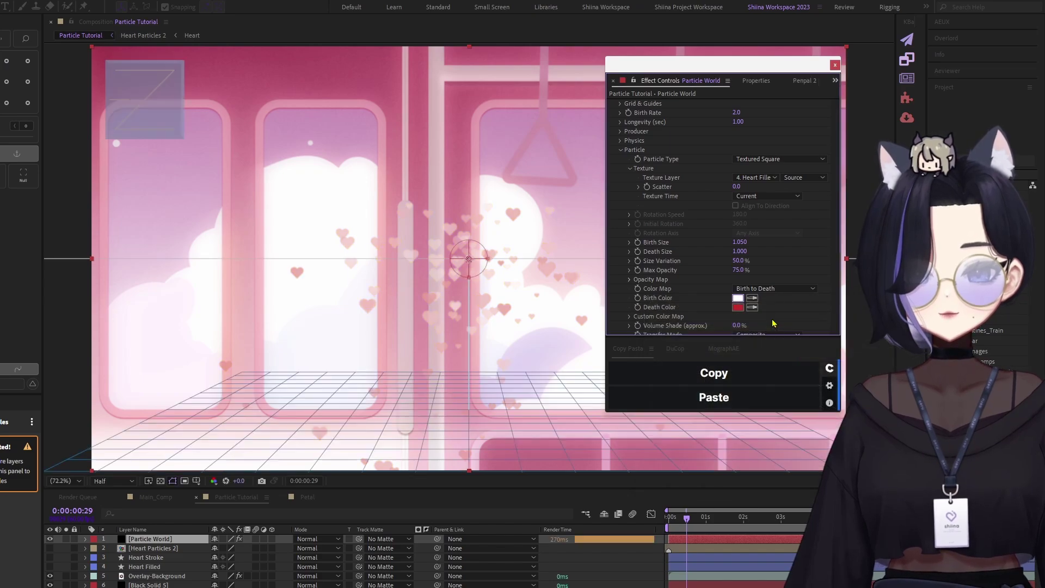
{"action": "left_click", "coordinate": [738, 308]}
{"action": "left_click", "coordinate": [800, 338]}
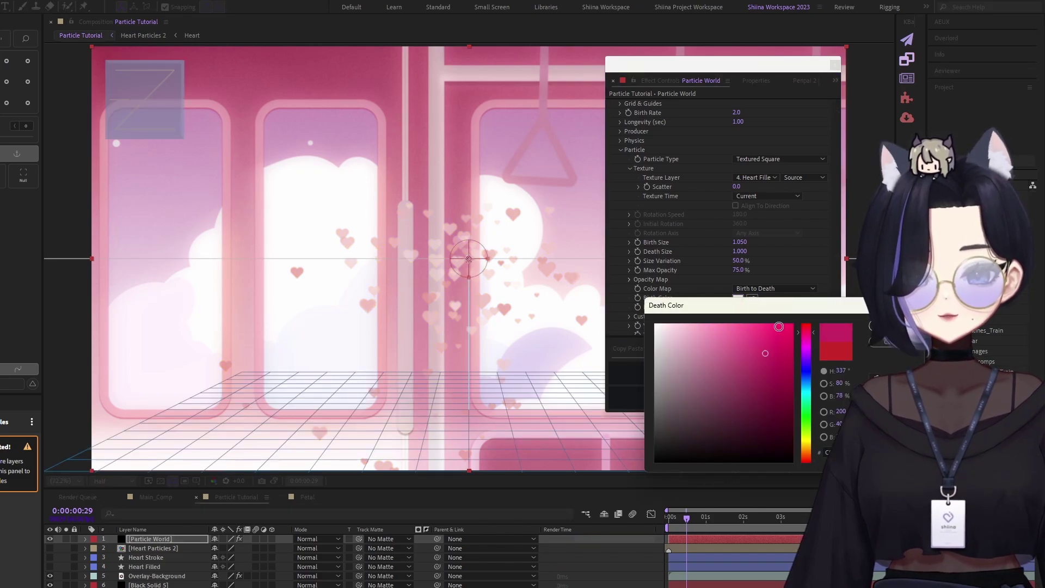
{"action": "left_click", "coordinate": [762, 325]}
{"action": "left_click", "coordinate": [758, 325]}
{"action": "key", "text": "Return"}
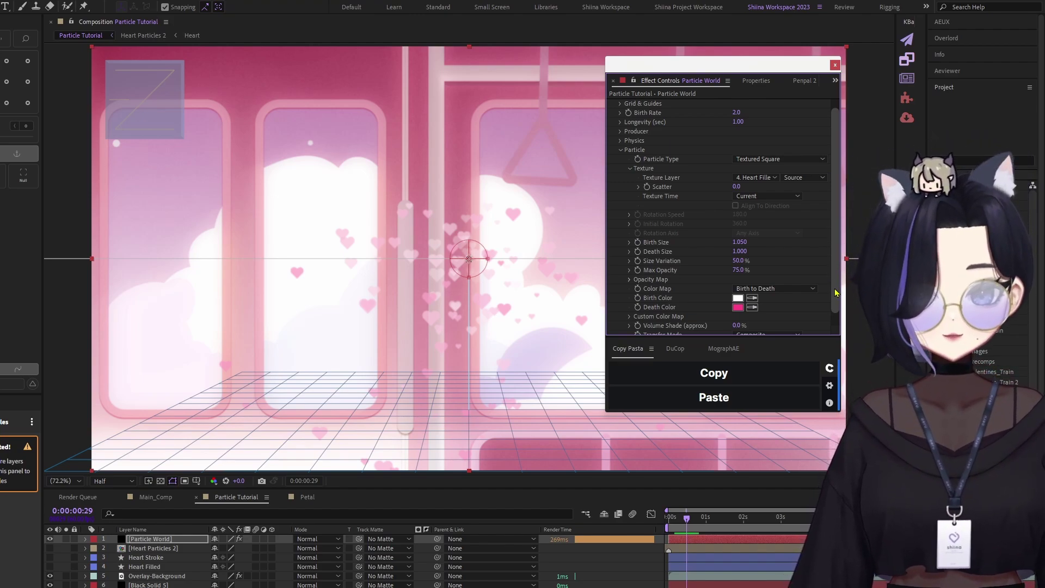
{"action": "scroll", "coordinate": [837, 258], "scroll_direction": "up", "scroll_amount": 1}
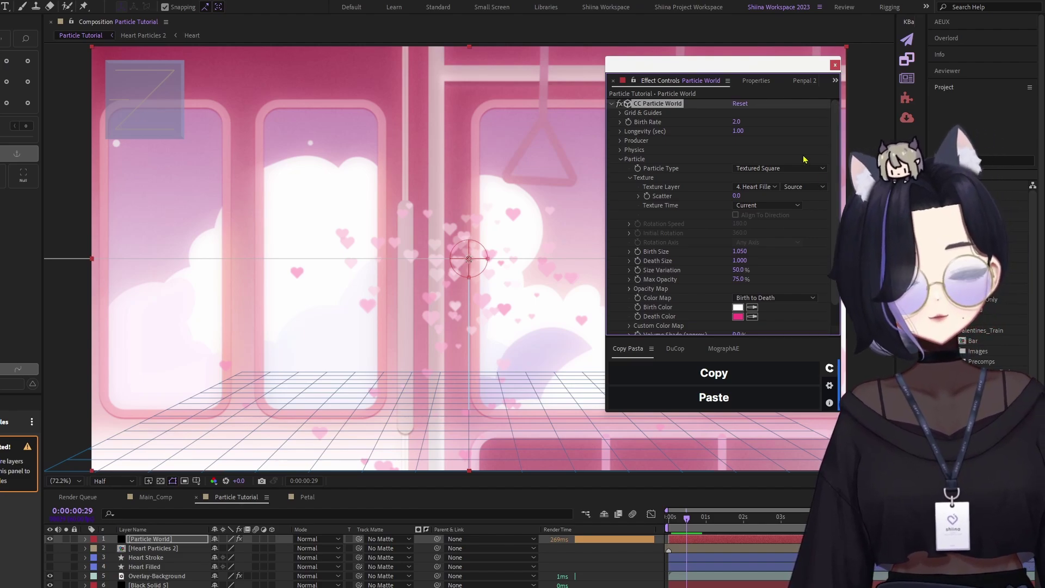
Widen the Producer radius across the frame and set Longevity to 5 seconds.
{"action": "left_click", "coordinate": [620, 141]}
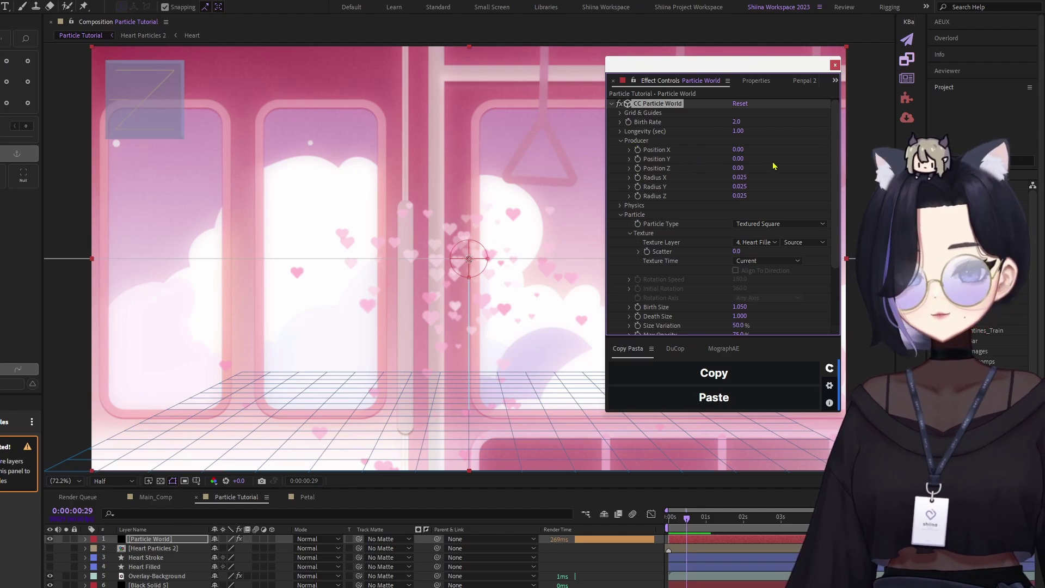
{"action": "left_click_drag", "start_coordinate": [738, 177], "coordinate": [770, 186]}
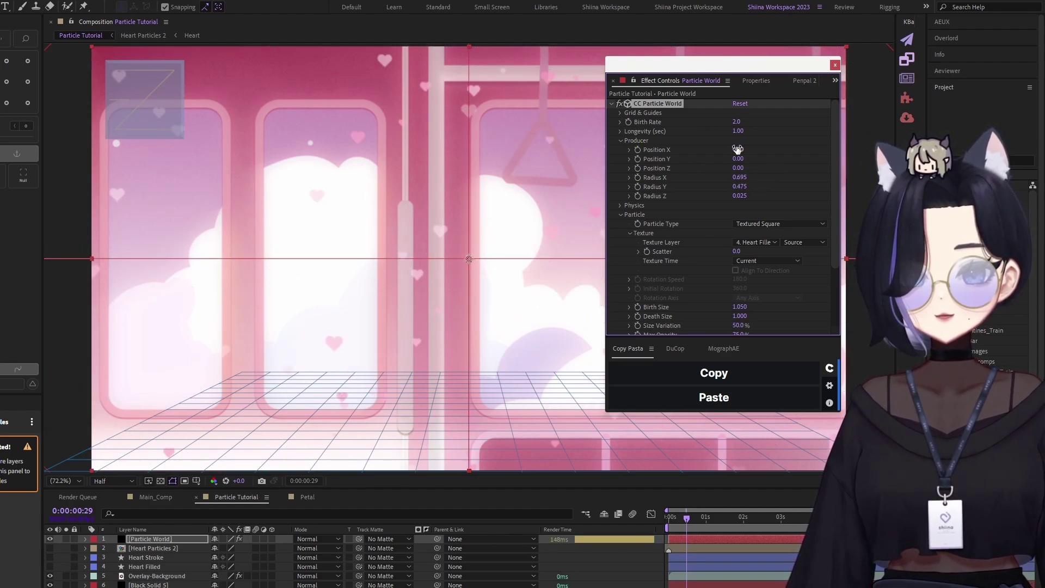
{"action": "left_click", "coordinate": [739, 131]}
{"action": "type", "text": "5"}
{"action": "key", "text": "shift+Tab"}
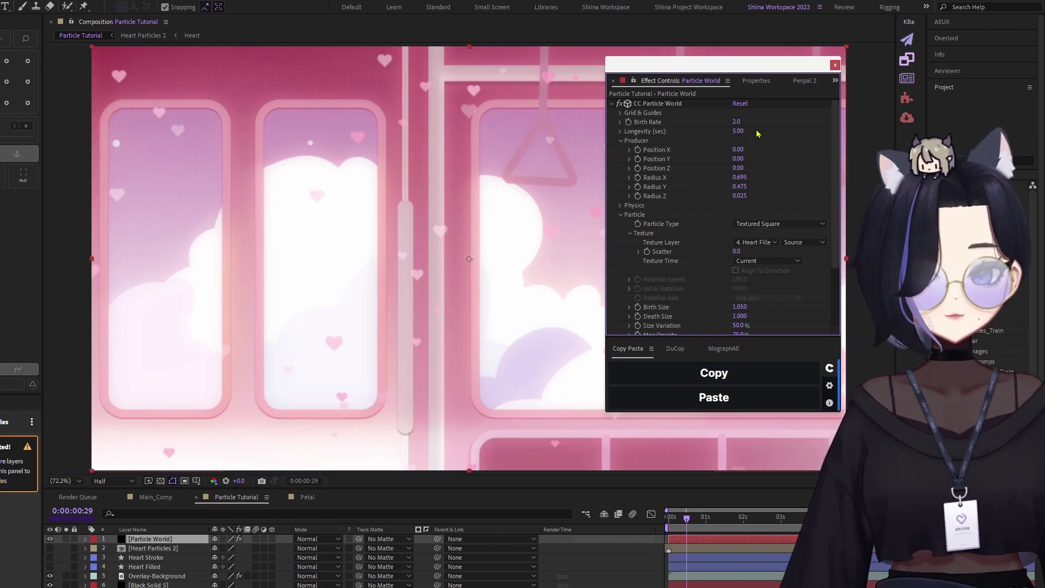
Set Birth Rate to 0.1, then change it to 0.3.
{"action": "type", "text": "0.1"}
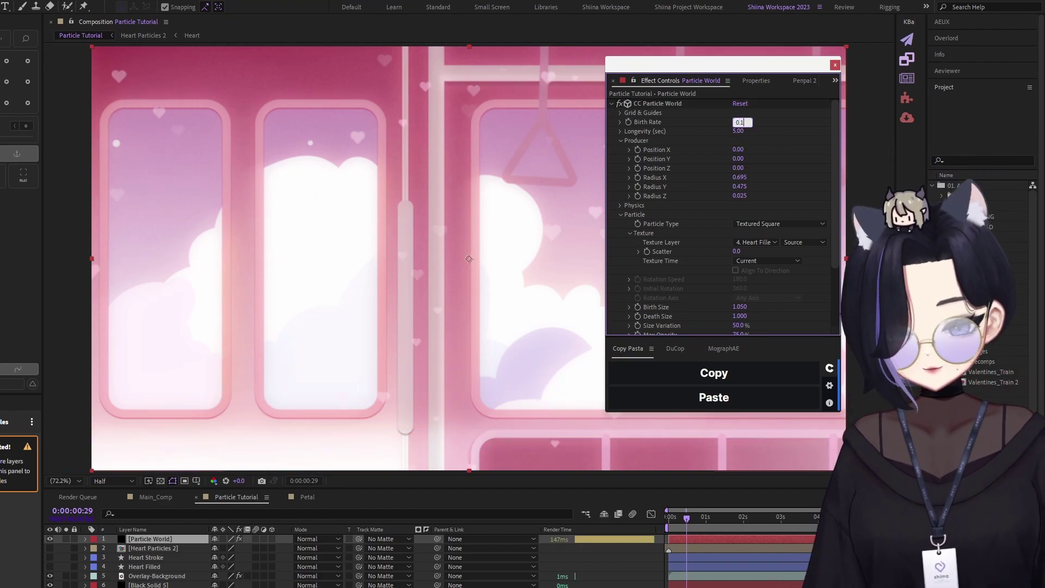
{"action": "key", "text": "Return"}
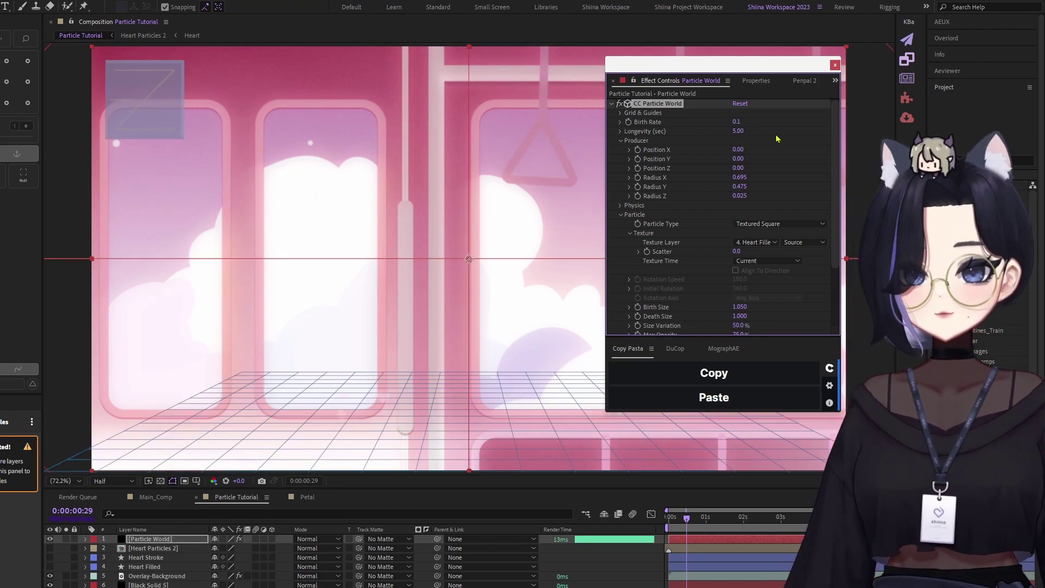
{"action": "left_click", "coordinate": [739, 122]}
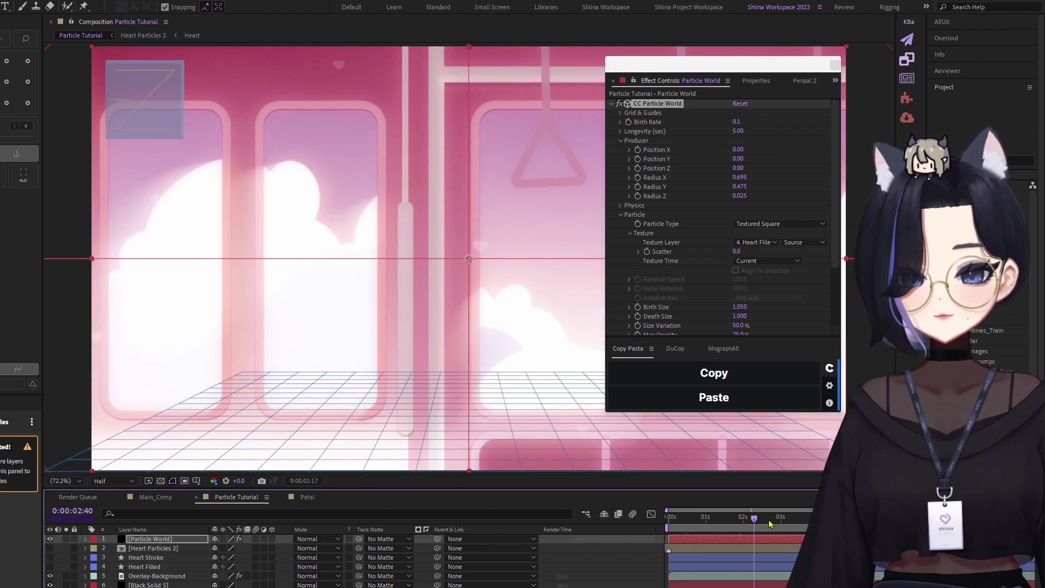
{"action": "left_click", "coordinate": [739, 122]}
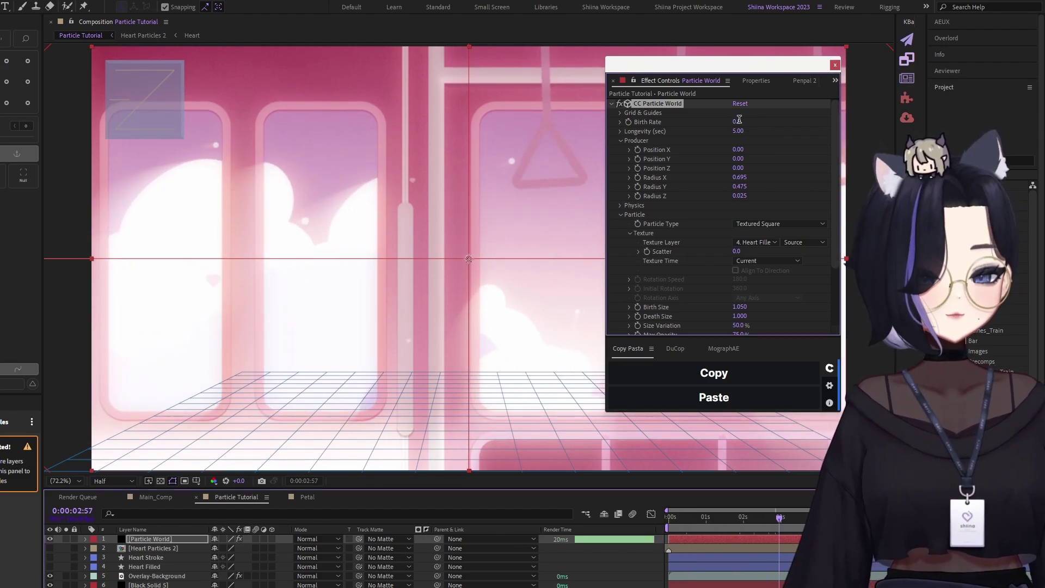
{"action": "type", "text": "0.3"}
{"action": "key", "text": "Return"}
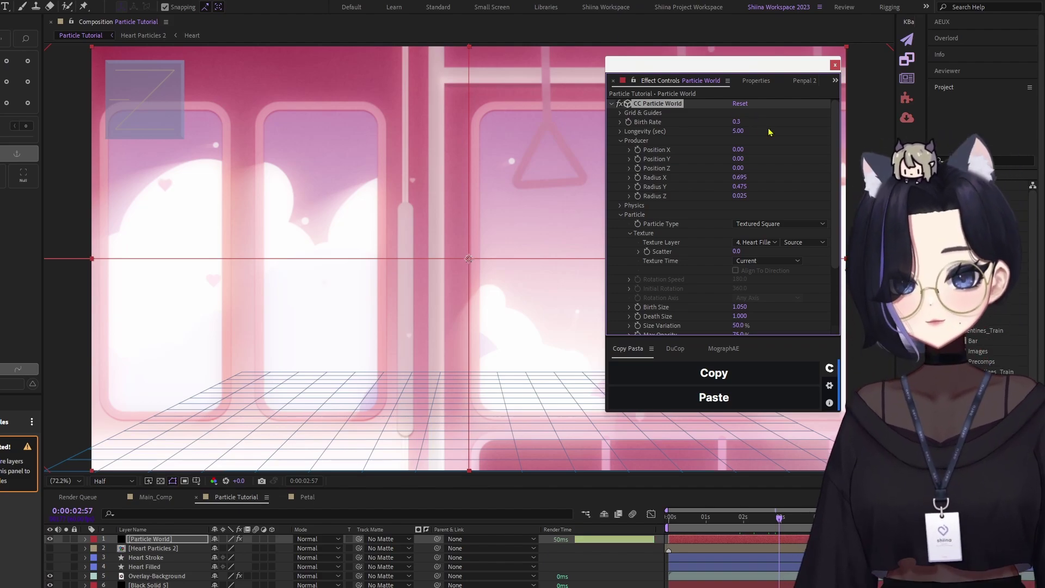
Set Physics to Direction Axis animation with Velocity 0 and Gravity -0.005.
{"action": "left_click", "coordinate": [620, 206]}
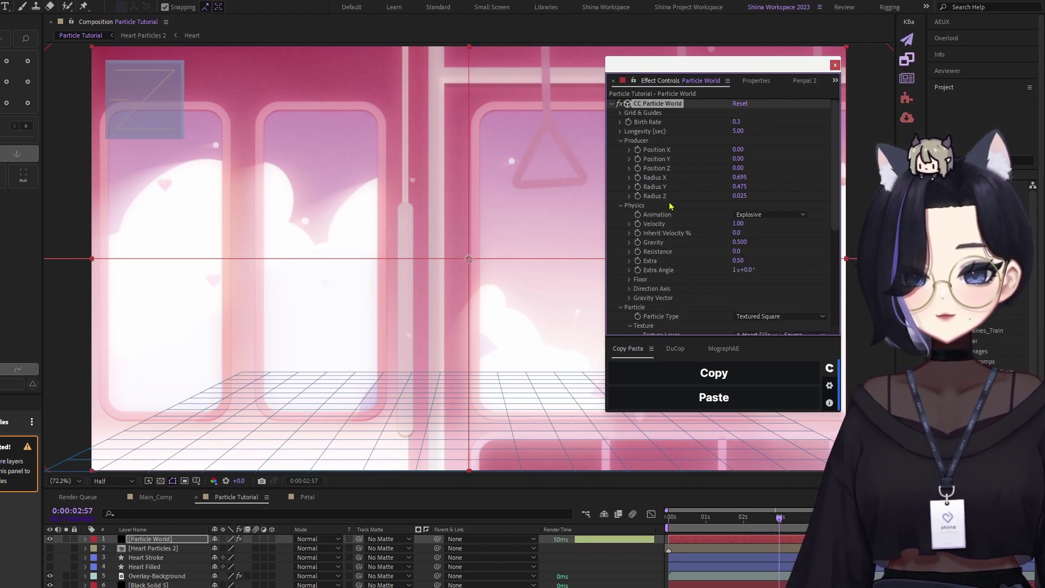
{"action": "scroll", "coordinate": [670, 205], "scroll_direction": "down", "scroll_amount": 1}
{"action": "left_click", "coordinate": [778, 190]}
{"action": "left_click", "coordinate": [786, 215]}
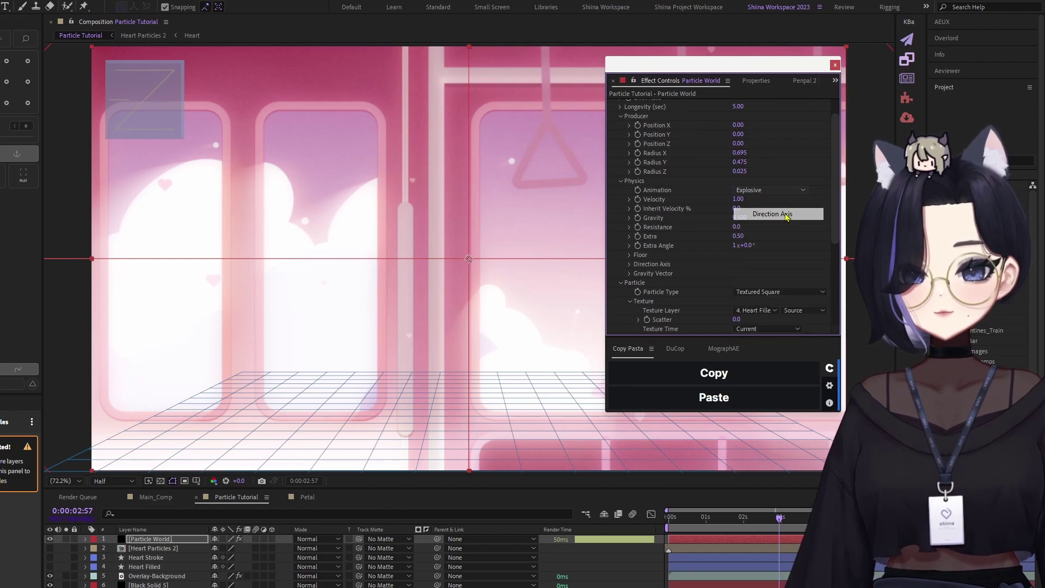
{"action": "key", "text": "Tab"}
{"action": "type", "text": "0"}
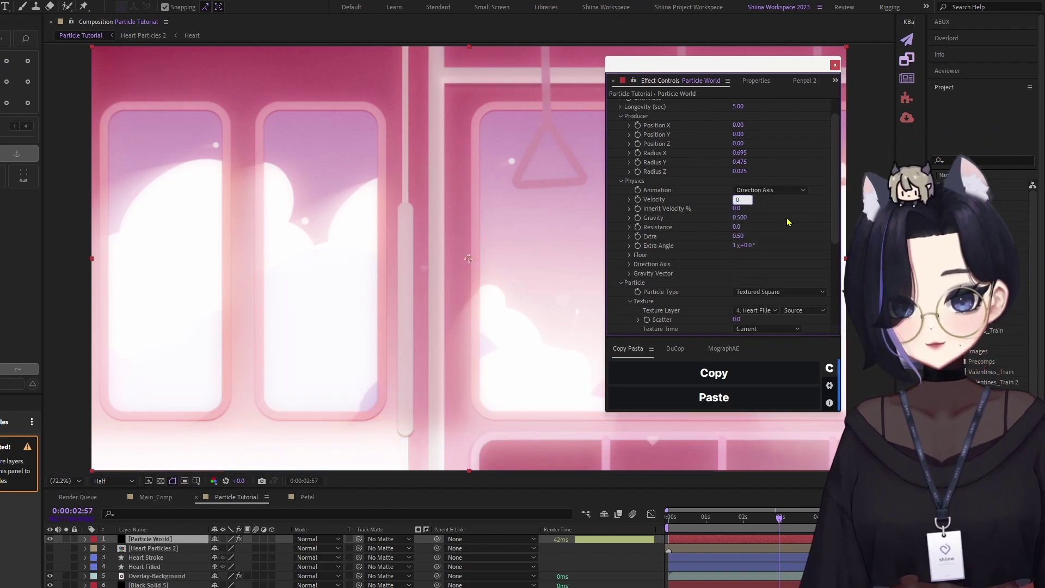
{"action": "left_click", "coordinate": [740, 217]}
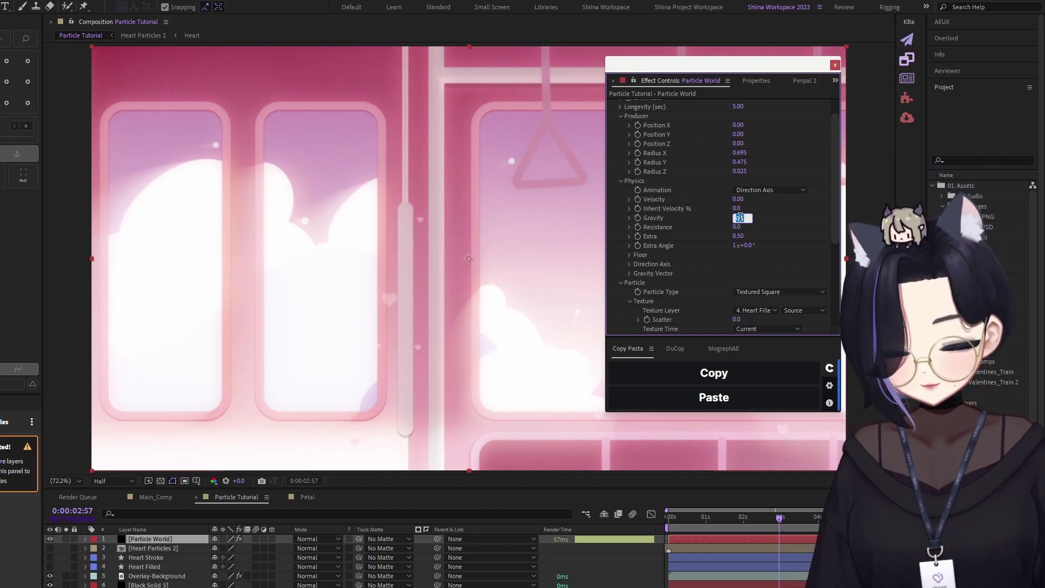
{"action": "type", "text": "-0.005"}
{"action": "key", "text": "Return"}
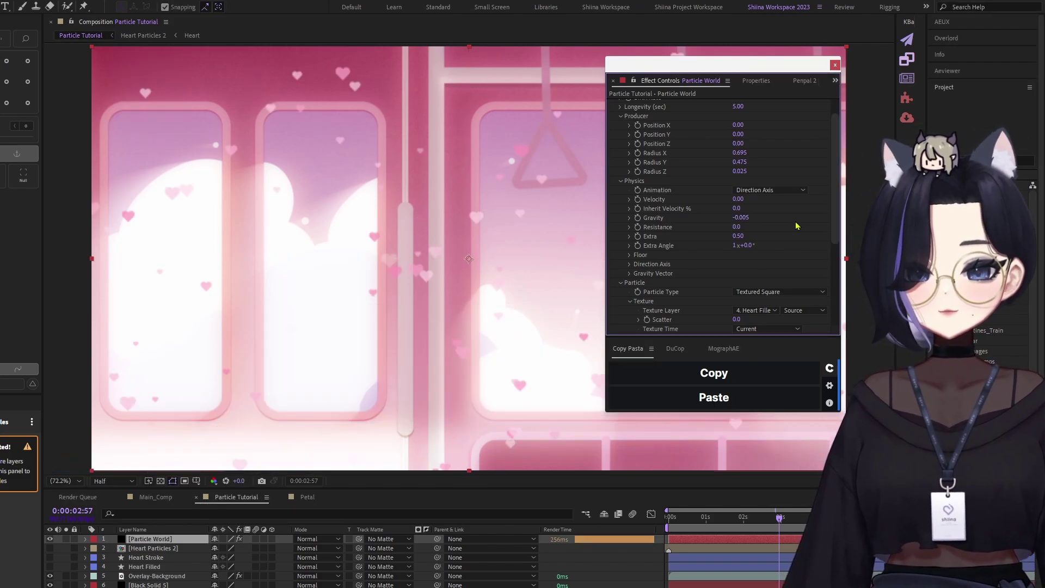
Preview the floating hearts from the start of the timeline.
{"action": "key", "text": "Home"}
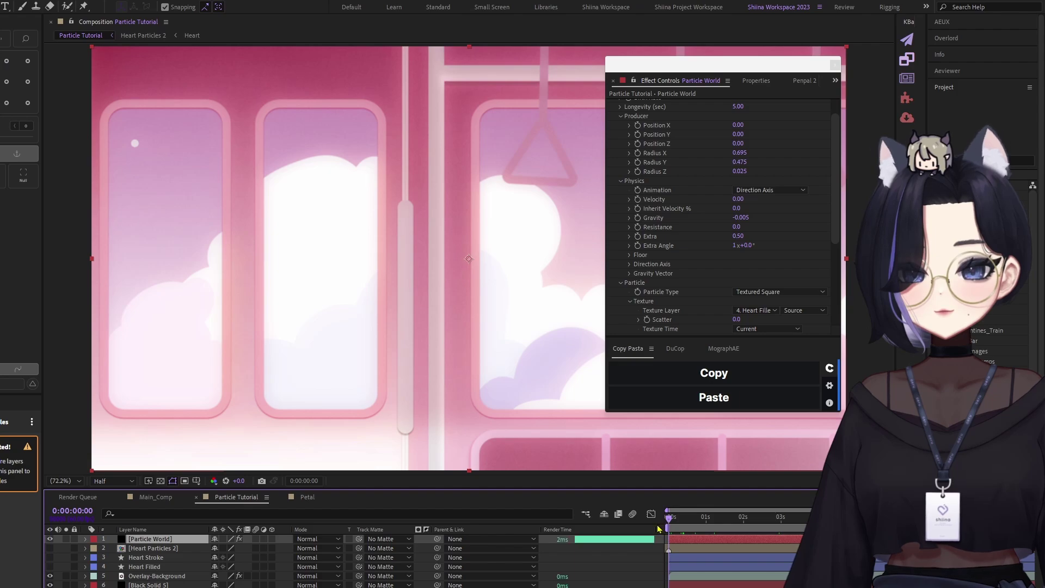
{"action": "key", "text": "space"}
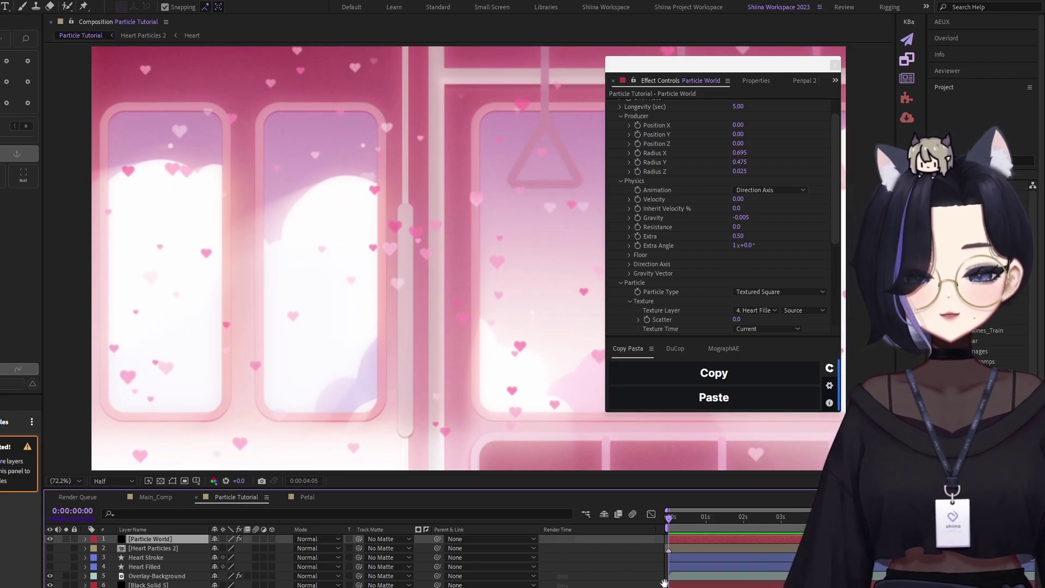
{"action": "key", "text": "space"}
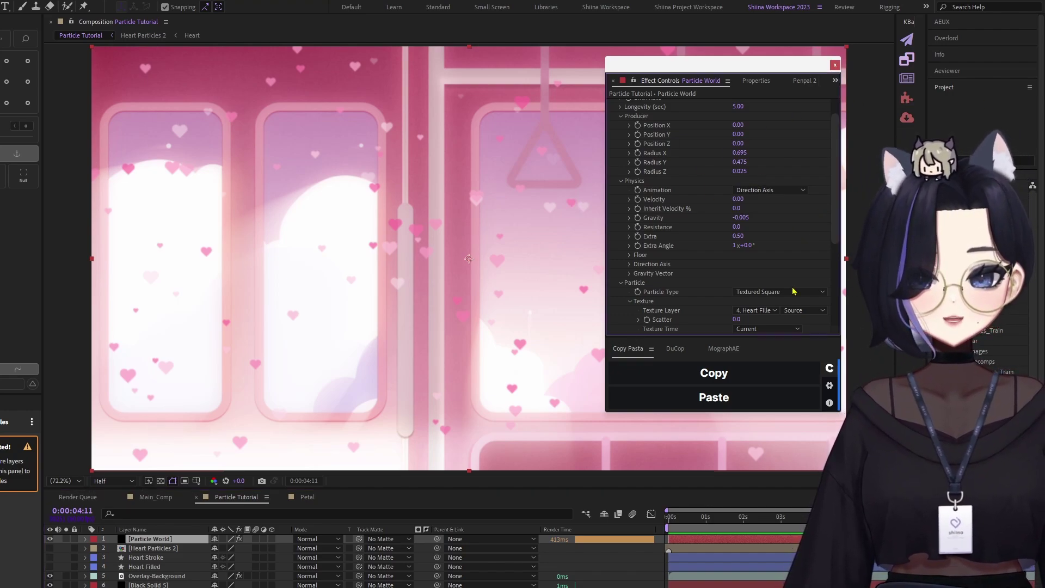
{"action": "scroll", "coordinate": [764, 261], "scroll_direction": "down", "scroll_amount": 3}
{"action": "left_click", "coordinate": [782, 223]}
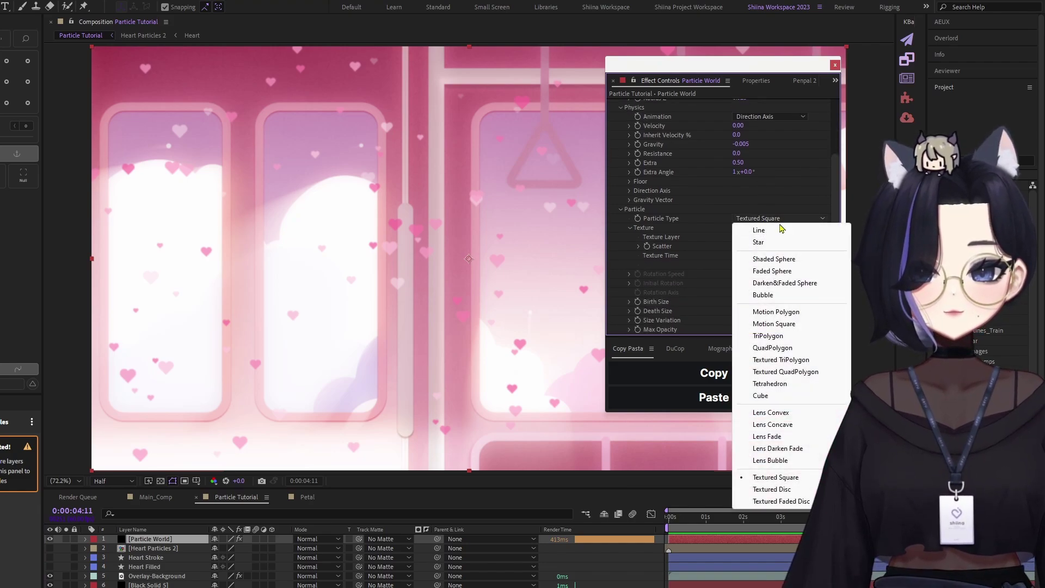
Switch the Particle Type to Textured QuadPolygon so the hearts tumble in 3D.
{"action": "left_click", "coordinate": [811, 372]}
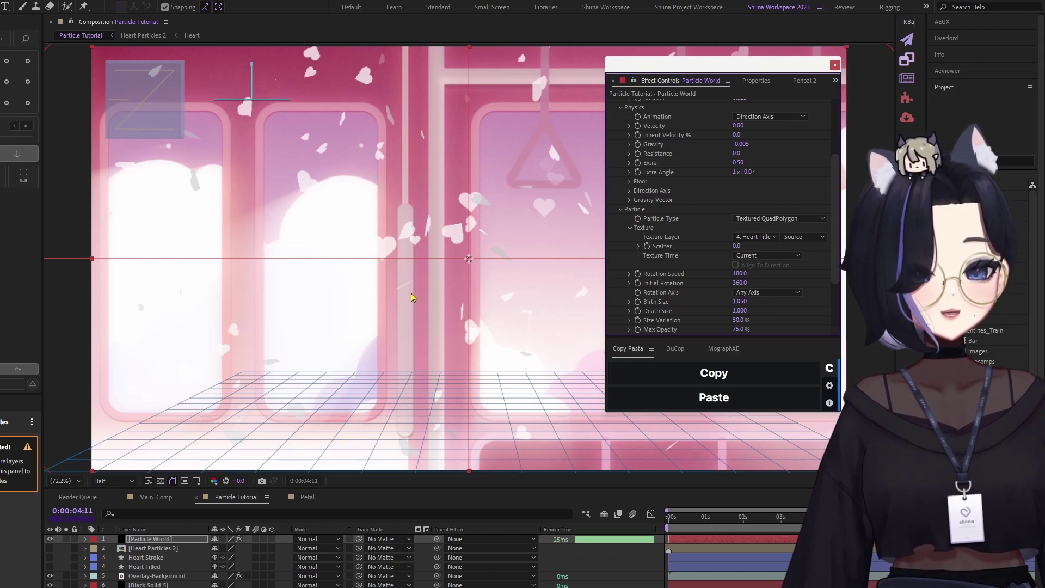